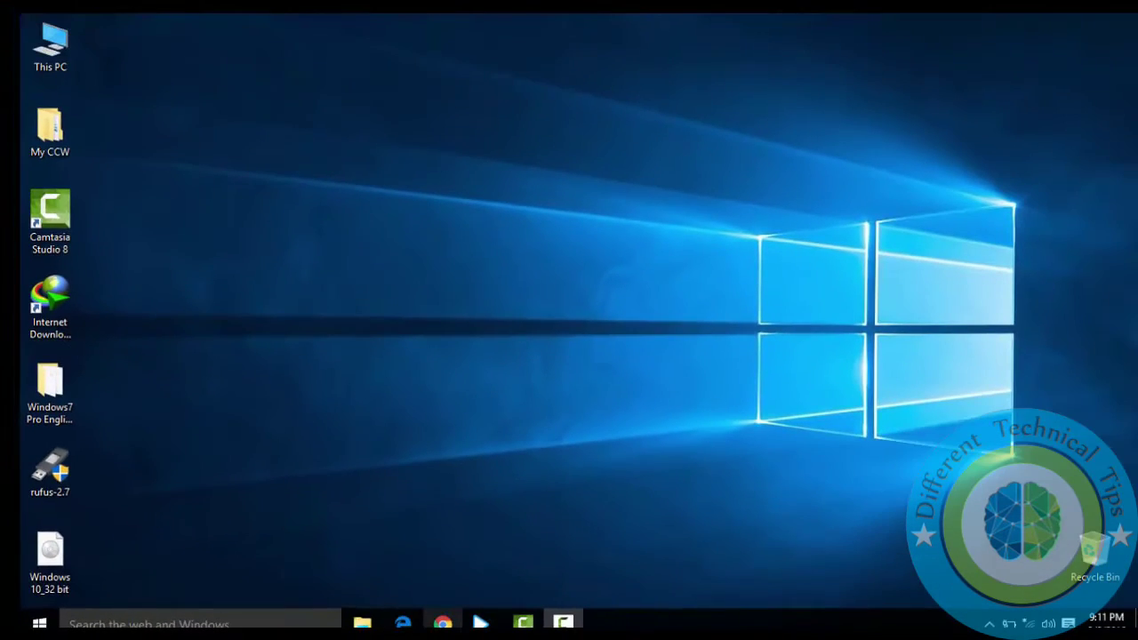
# - Restore the 'rufus usb tool' search results in Chrome, then switch to the Rufus website tab
pyautogui.click(443, 622)
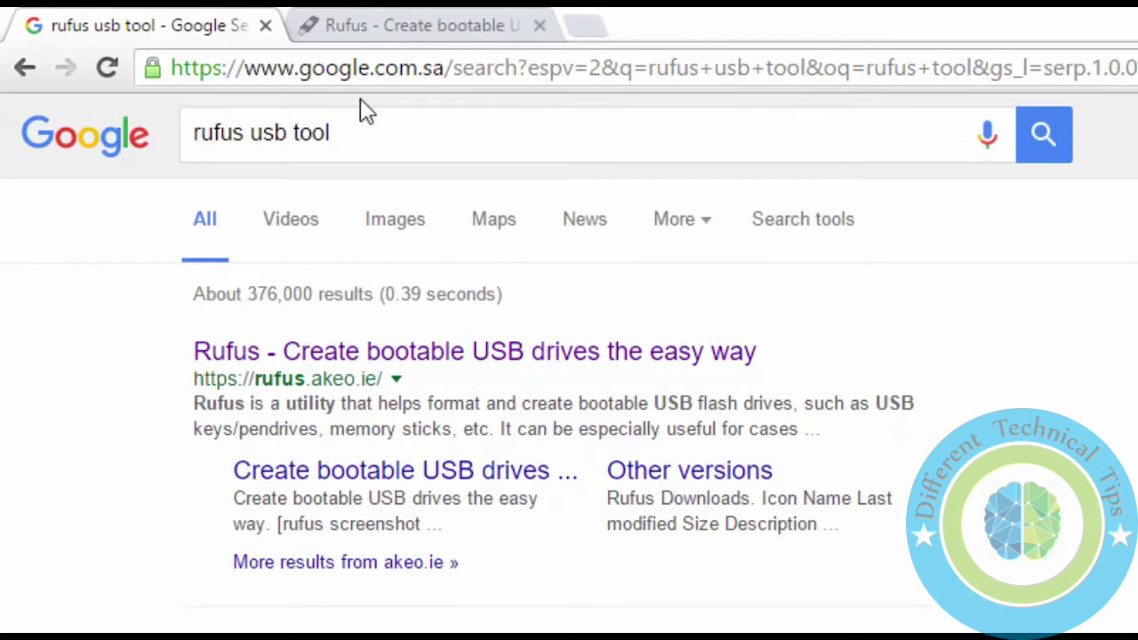
pyautogui.click(361, 138)
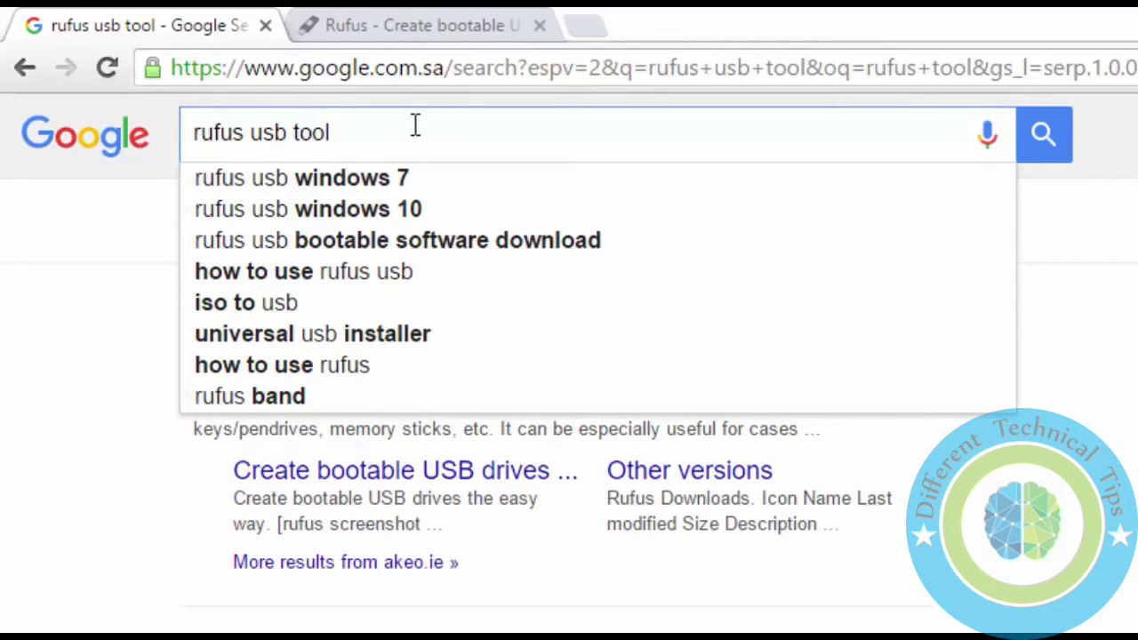
pyautogui.press('Escape')
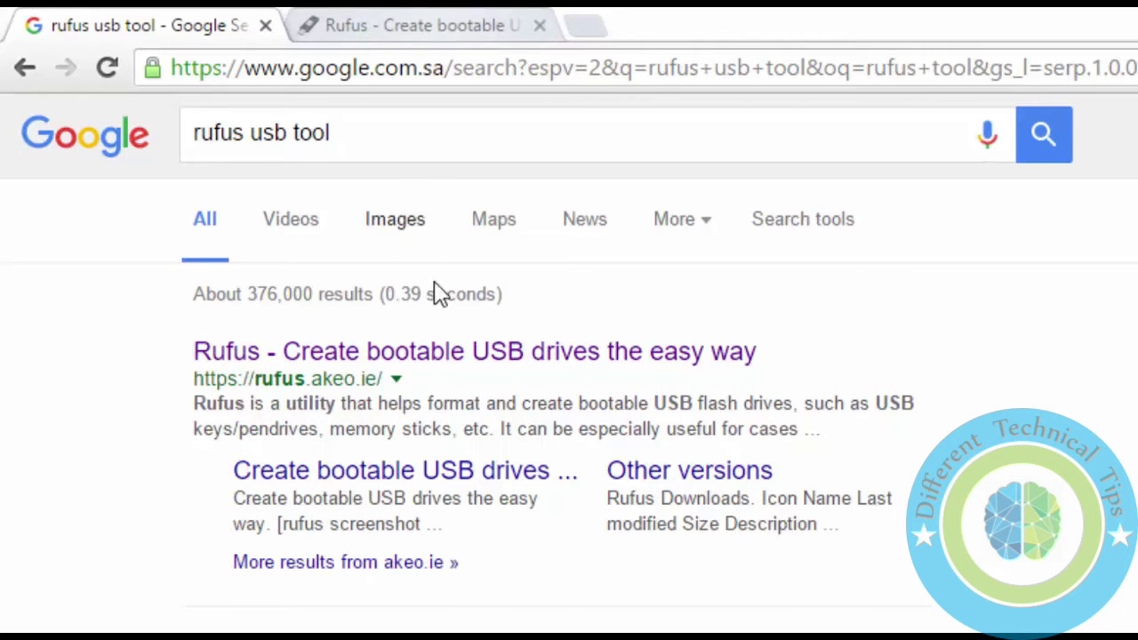
pyautogui.click(423, 26)
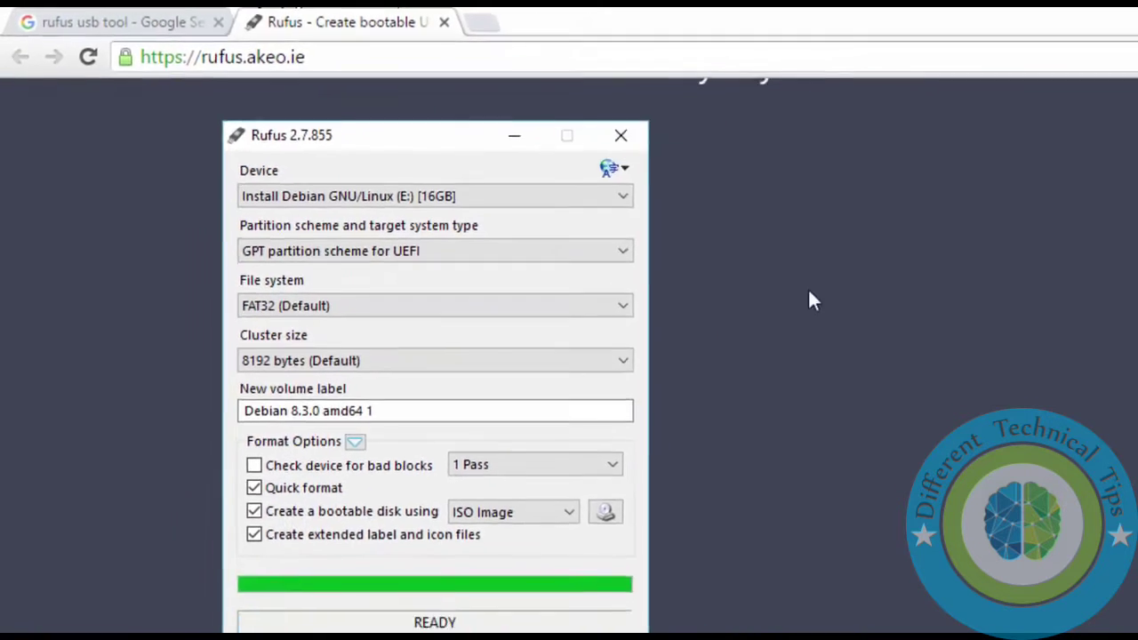
# - Scroll the rufus.akeo.ie page down to its Download section
pyautogui.scroll(4, 807, 287)
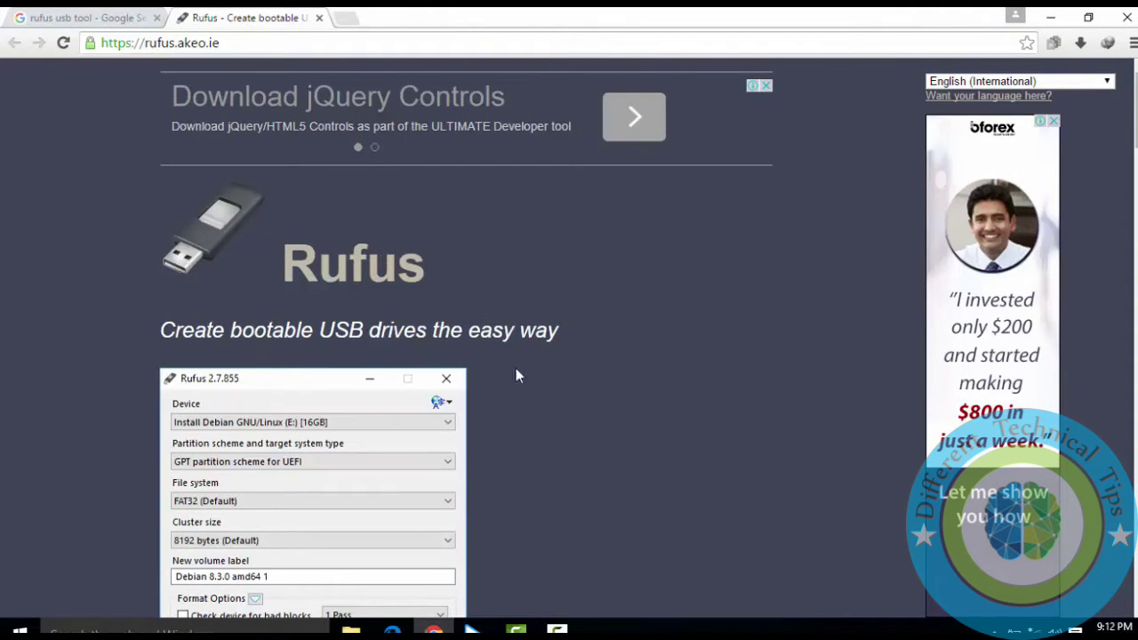
pyautogui.scroll(-6, 529, 366)
pyautogui.scroll(-3, 529, 363)
pyautogui.scroll(-2, 529, 363)
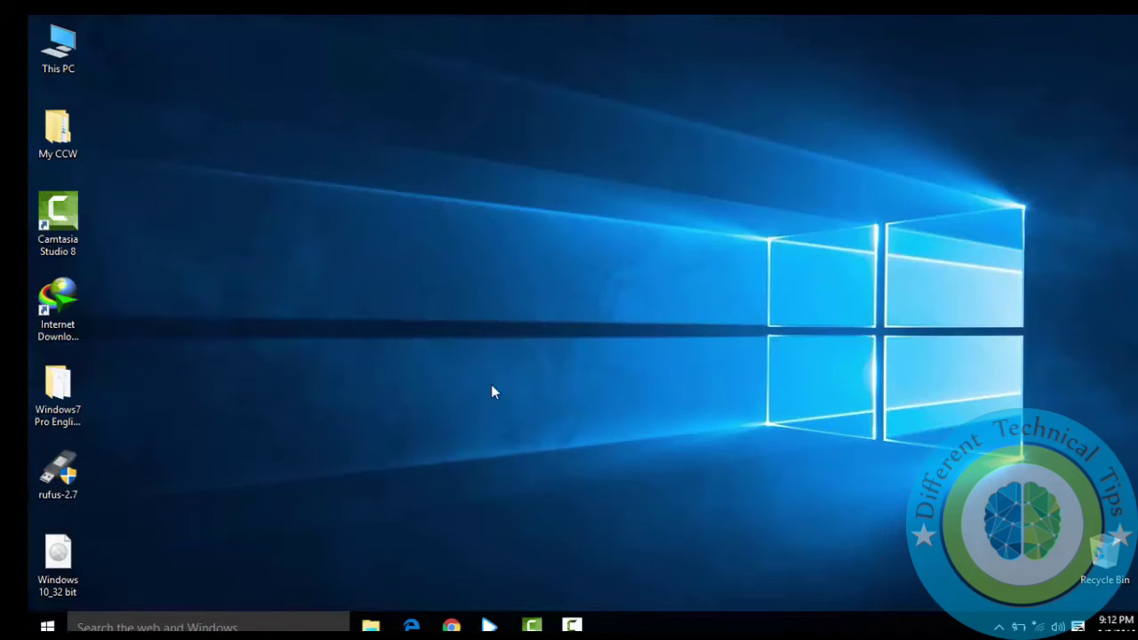
# - Launch Rufus 2.7 from the desktop and select the NO_LABEL (F:) USB drive as the device
pyautogui.doubleClick(64, 477)
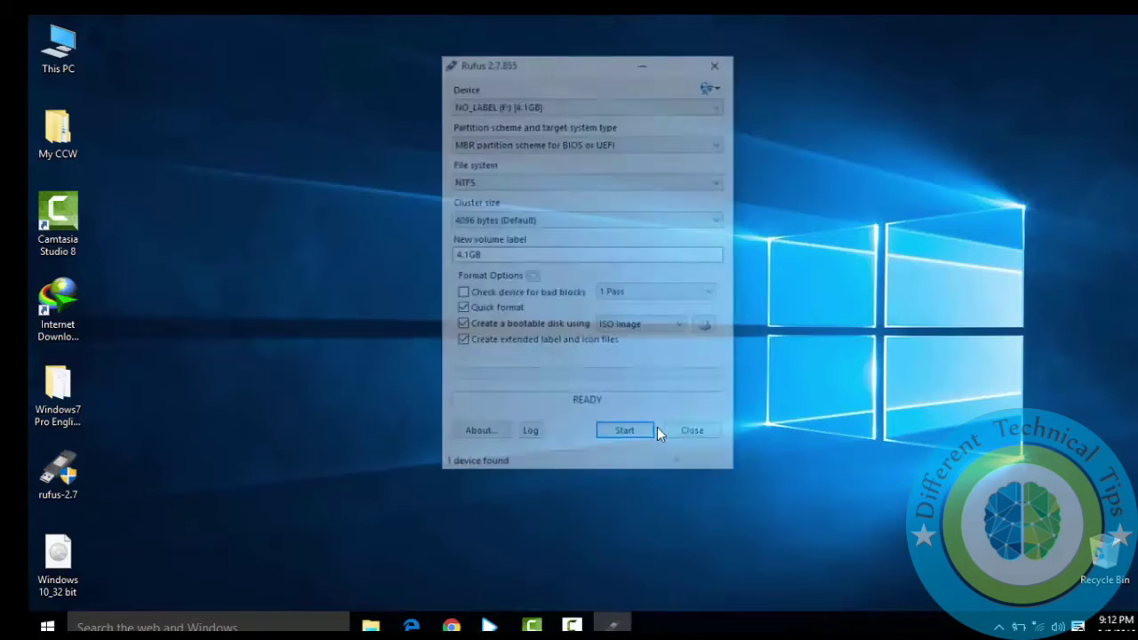
pyautogui.moveTo(588, 68); pyautogui.dragTo(530, 107)
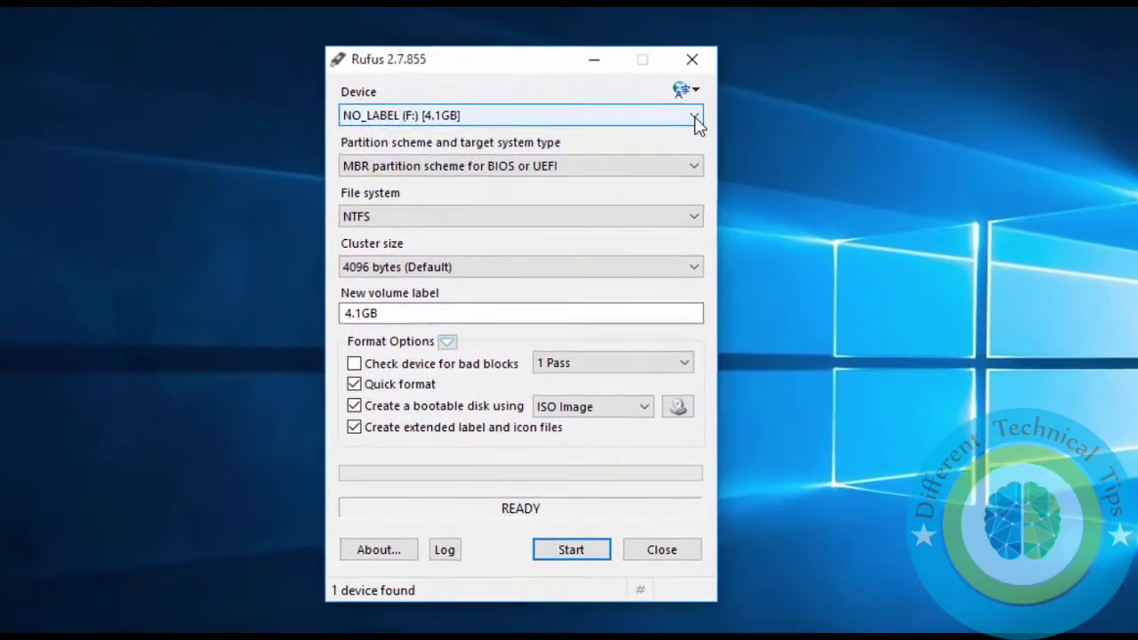
pyautogui.click(652, 143)
pyautogui.click(487, 133)
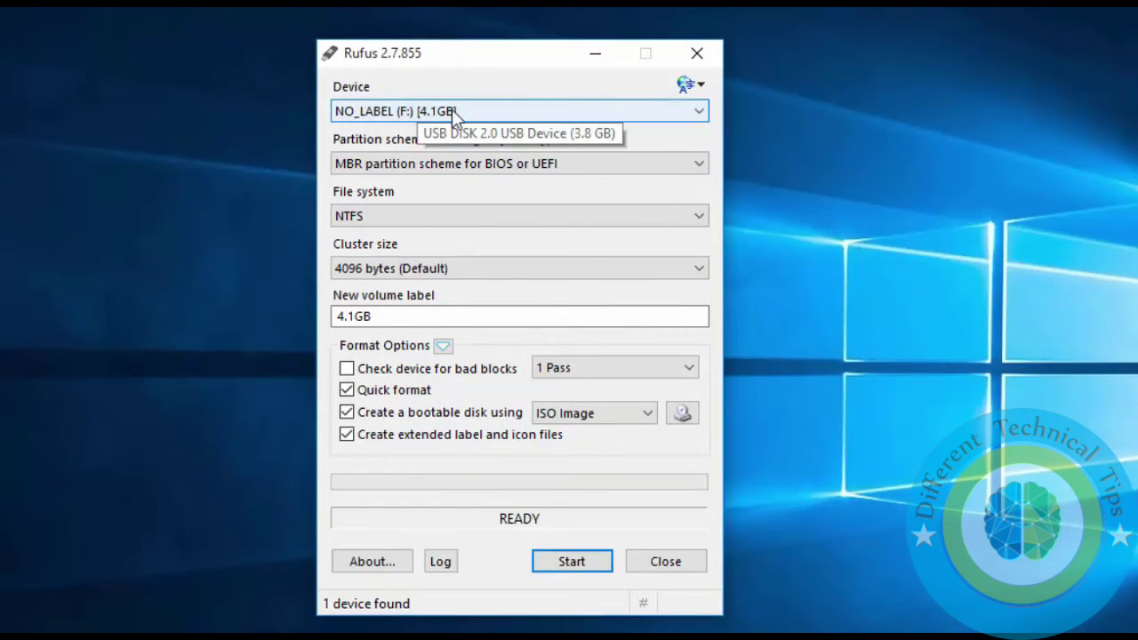
pyautogui.click(701, 113)
pyautogui.click(698, 113)
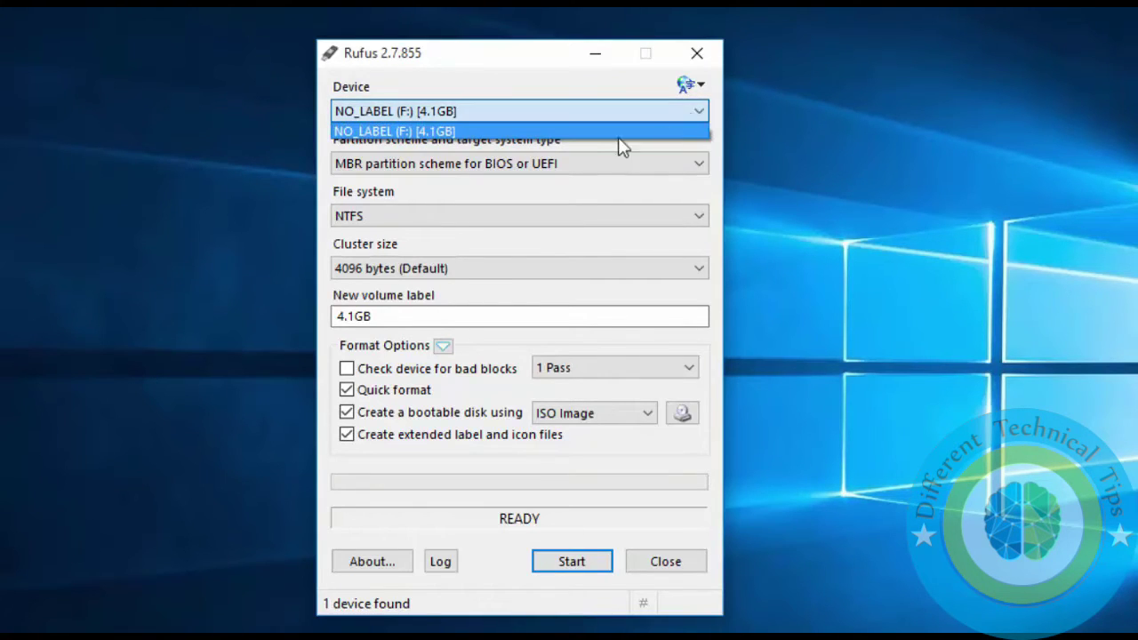
pyautogui.click(619, 134)
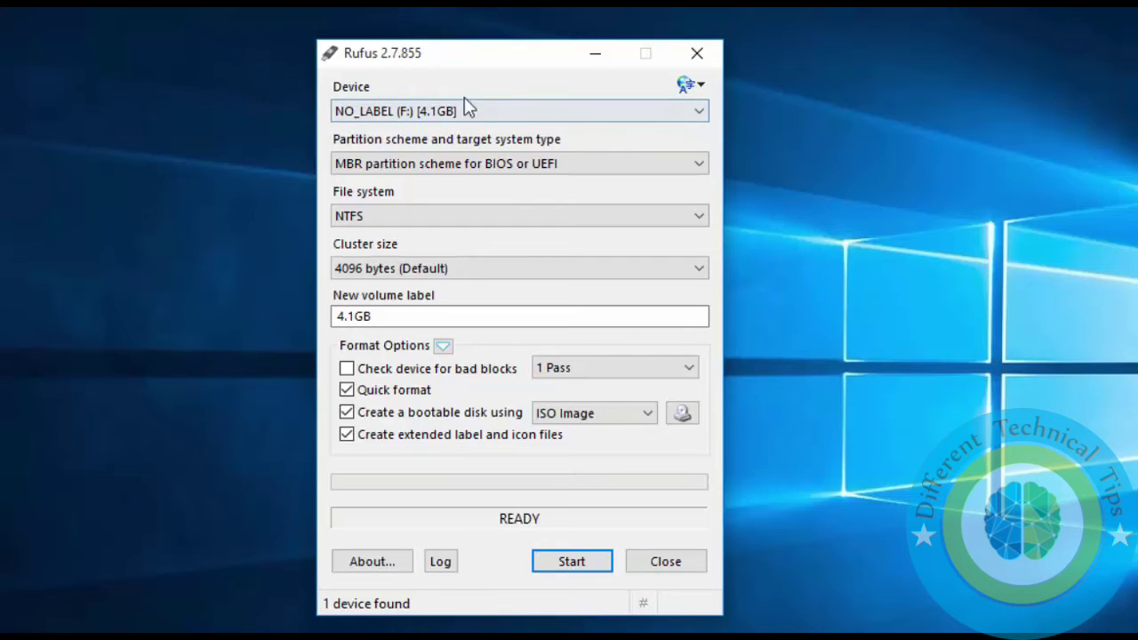
pyautogui.click(697, 114)
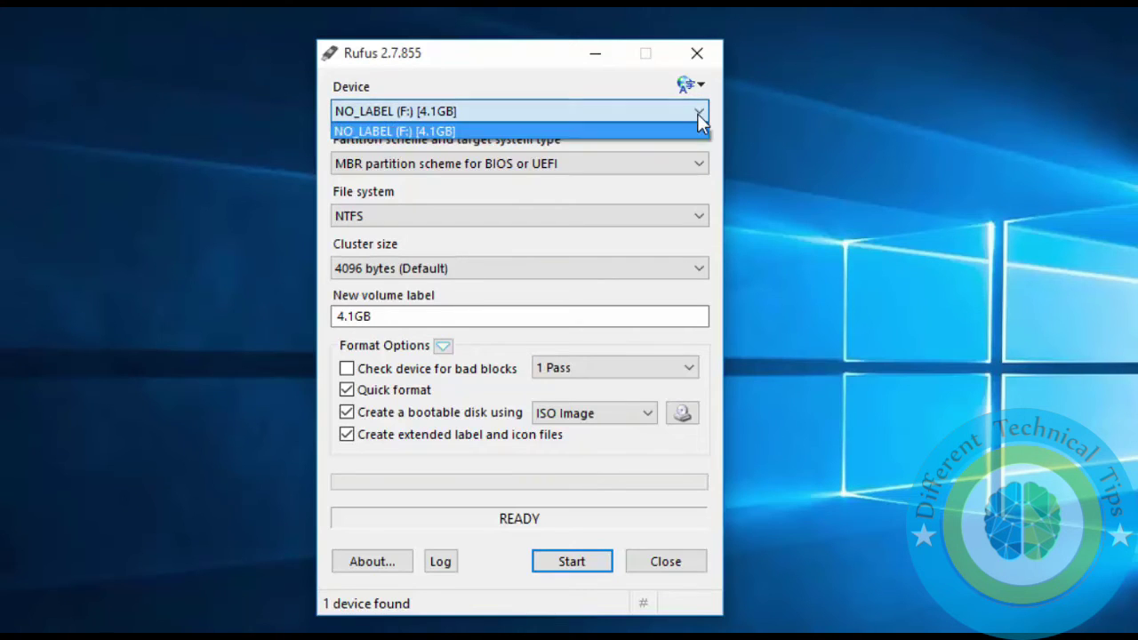
pyautogui.click(393, 322)
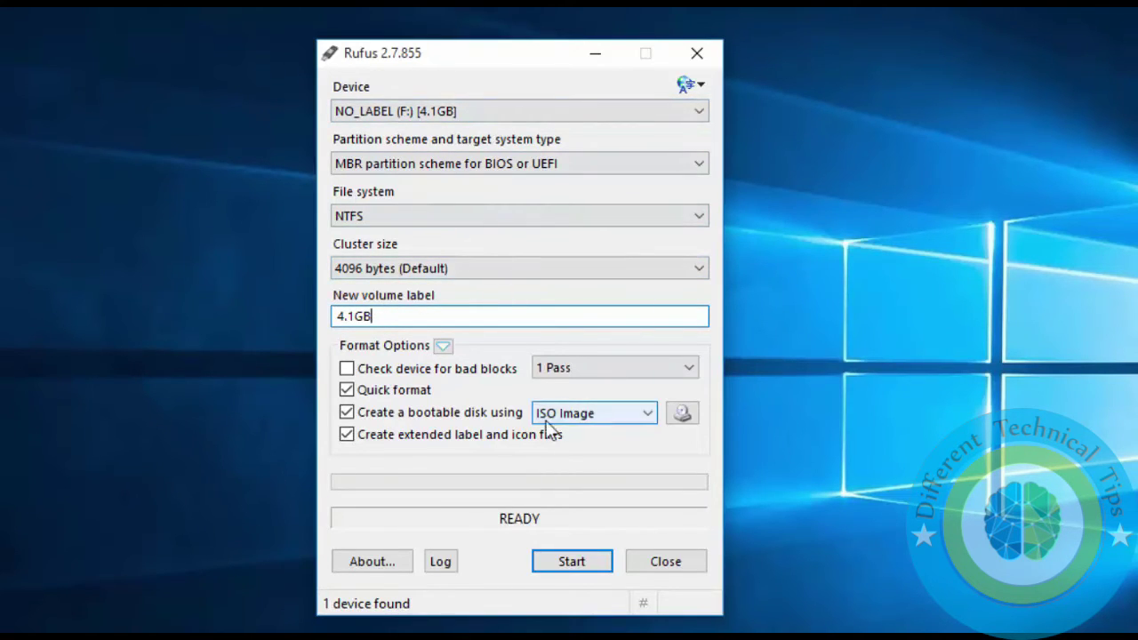
# - Load the Windows 10_32 bit ISO and start writing it, accepting the data-erase warning
pyautogui.click(682, 415)
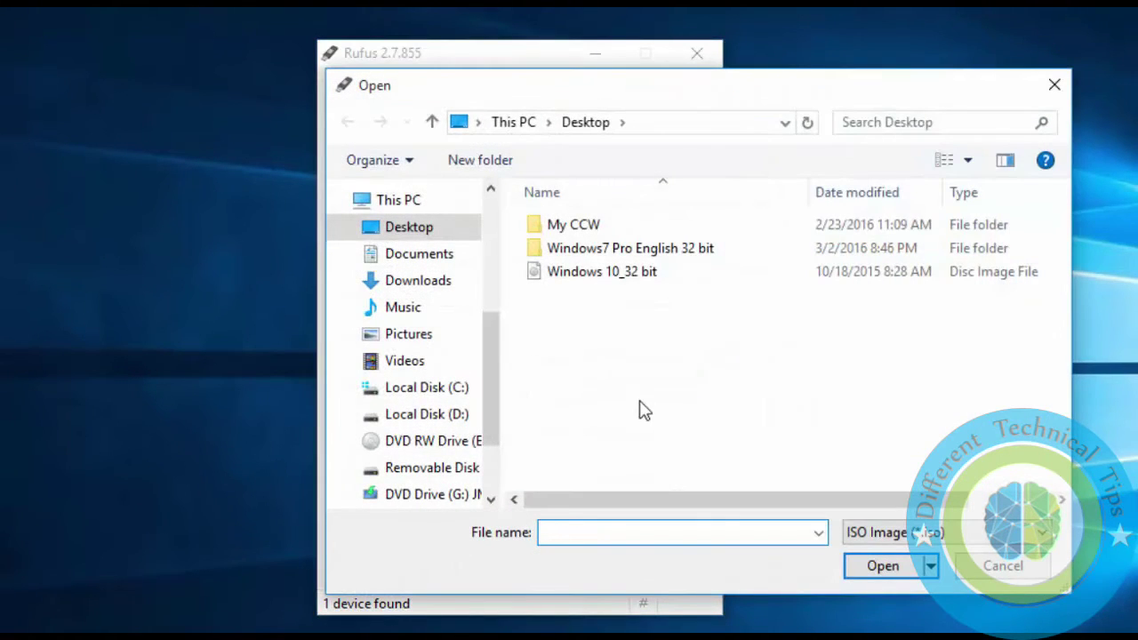
pyautogui.doubleClick(600, 274)
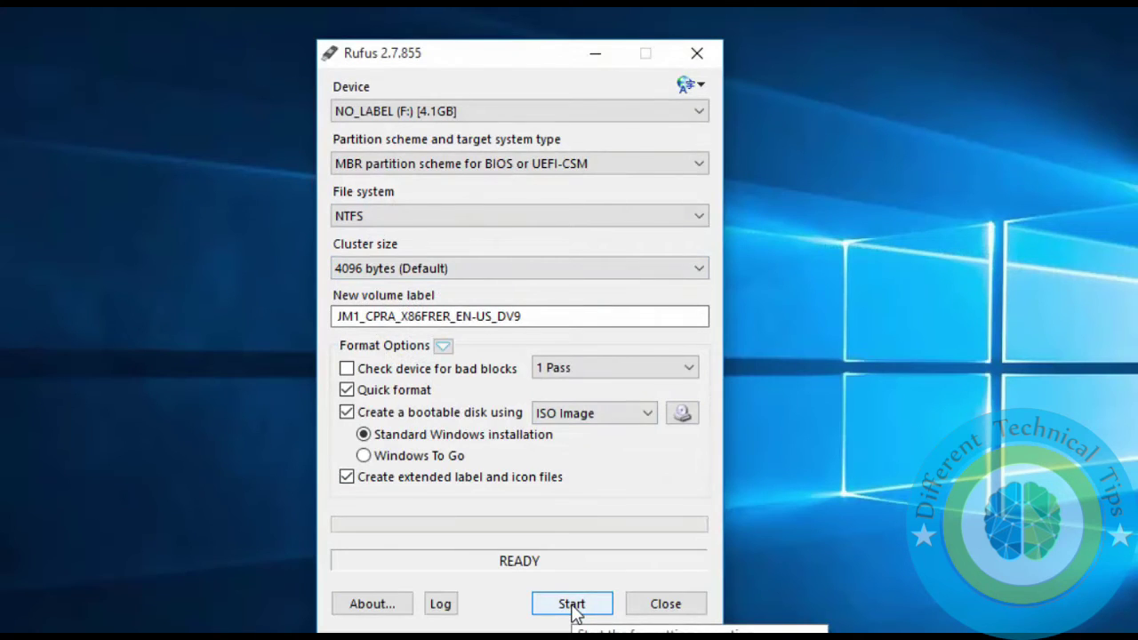
pyautogui.click(573, 606)
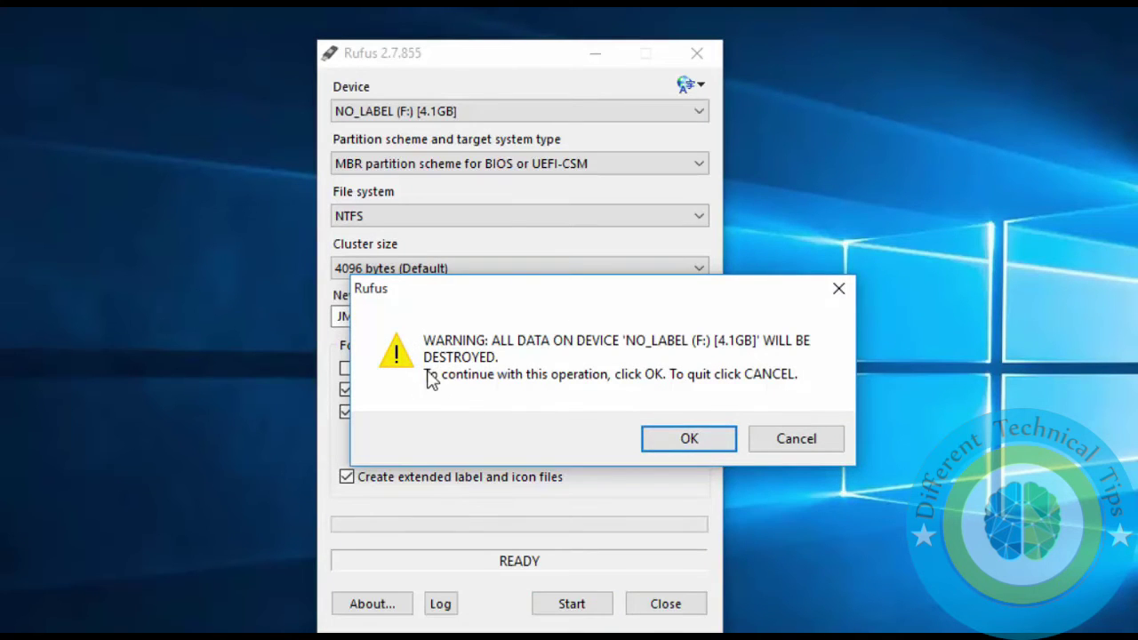
pyautogui.click(691, 441)
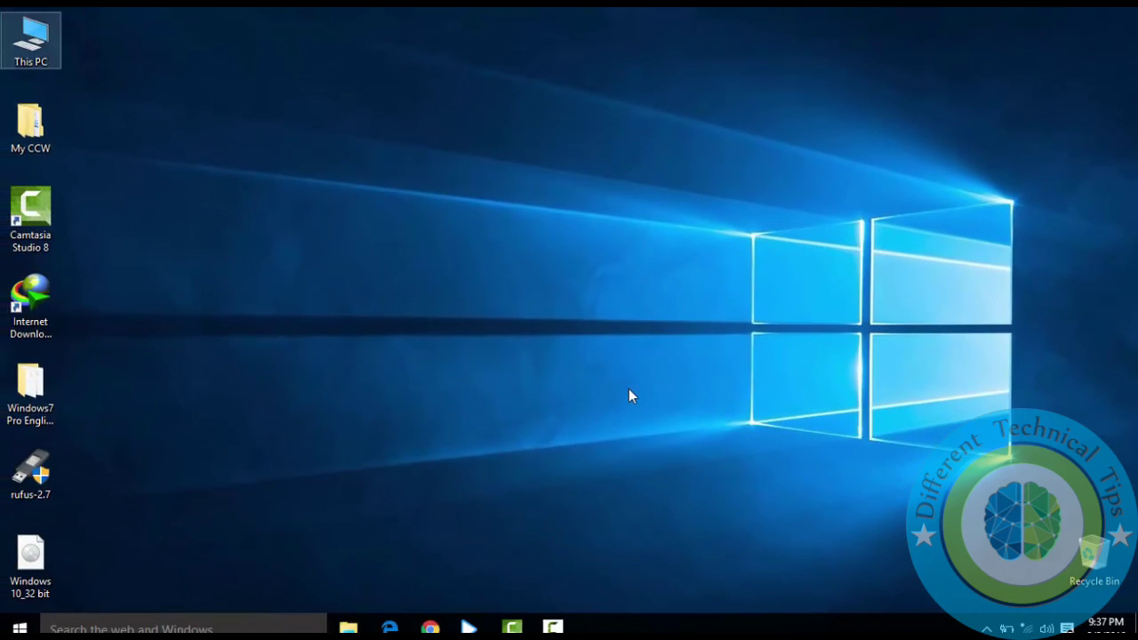
pyautogui.press('Return')
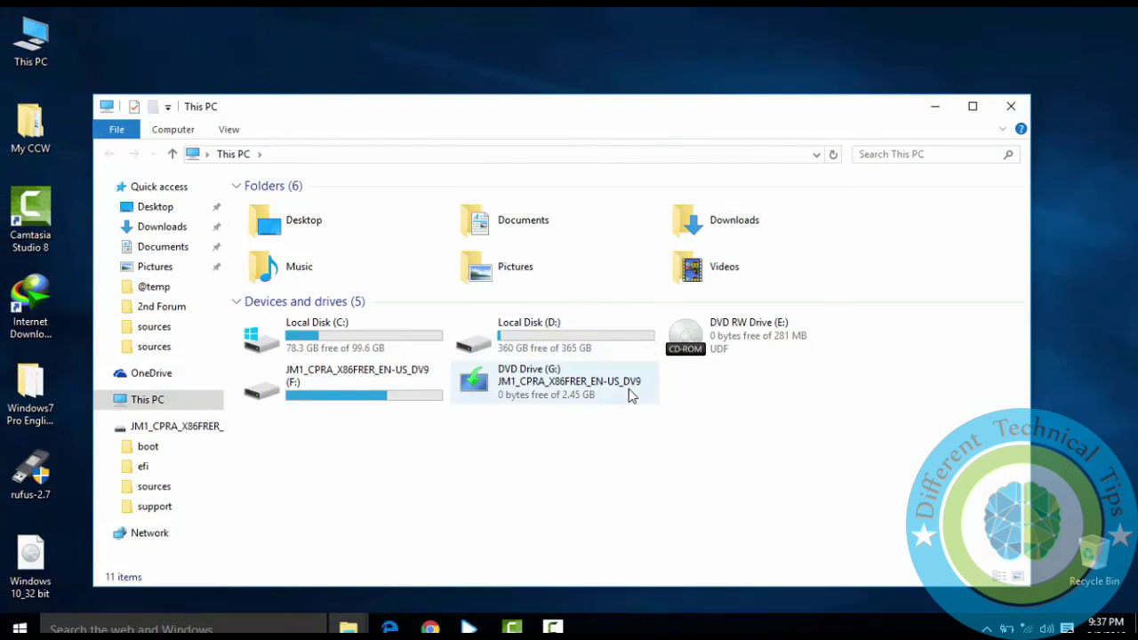
pyautogui.click(629, 394)
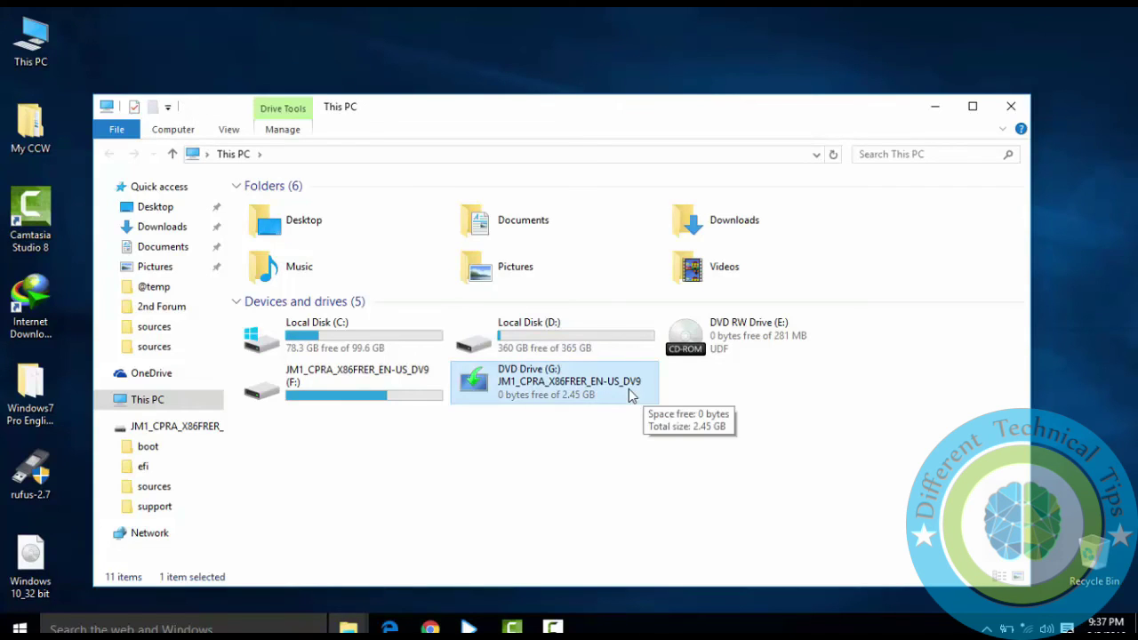
pyautogui.doubleClick(629, 395)
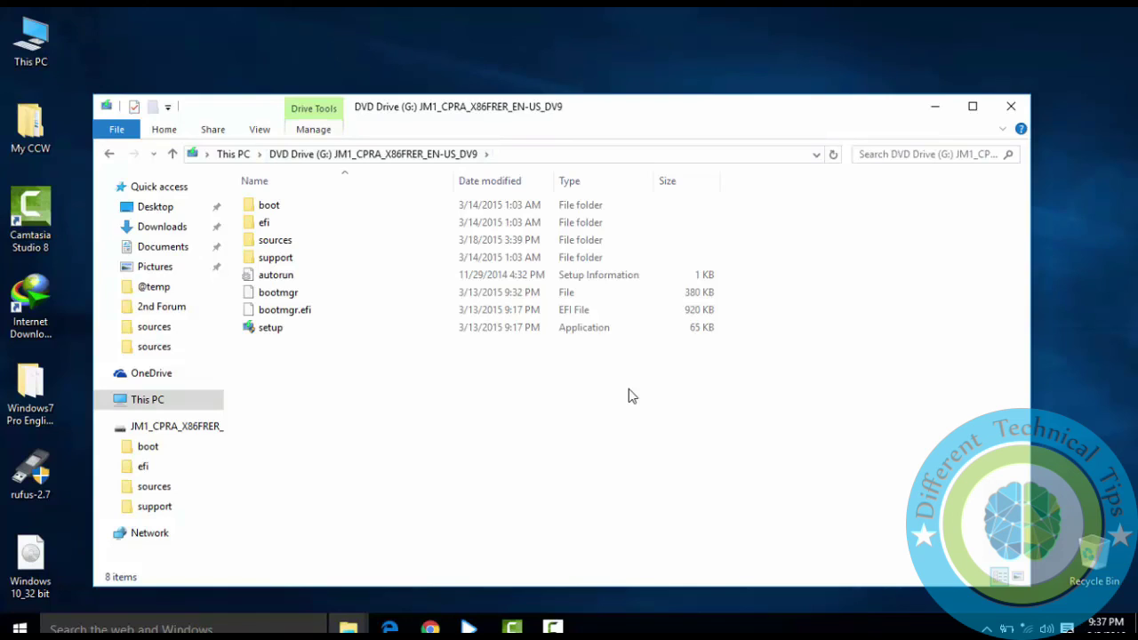
pyautogui.press('super+Up')
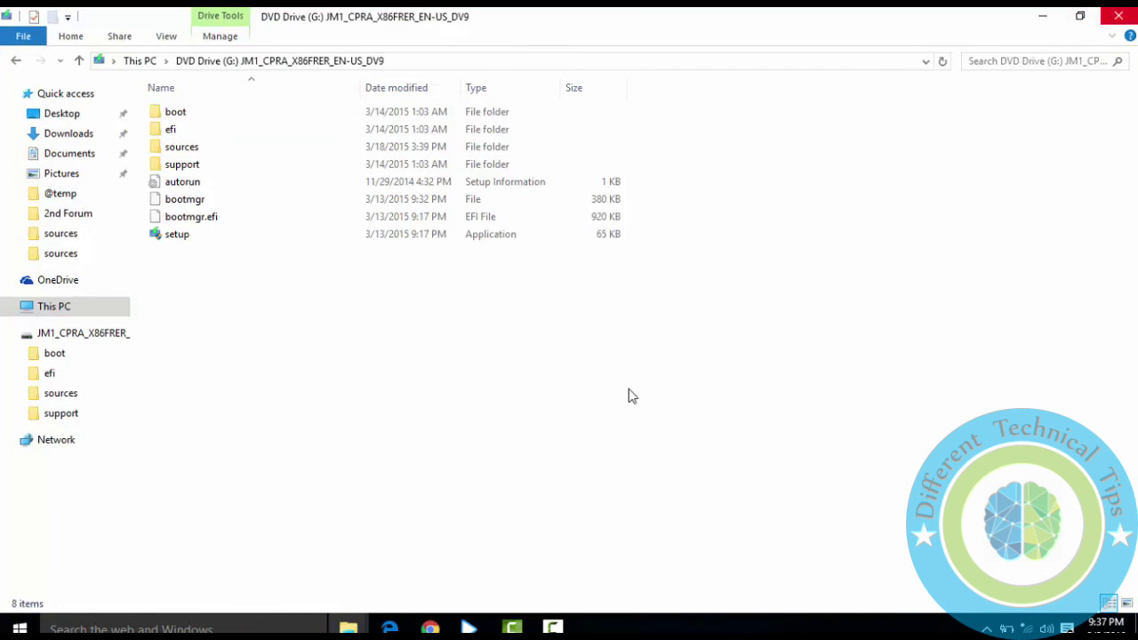
pyautogui.press('BackSpace')
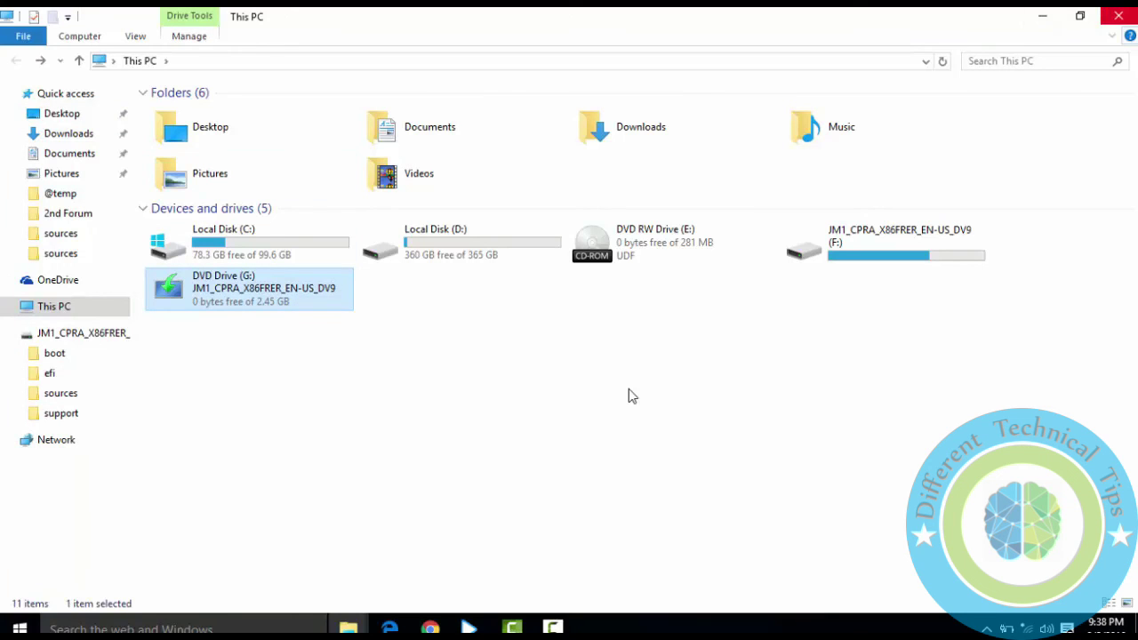
pyautogui.hotkey('alt', 'F4')
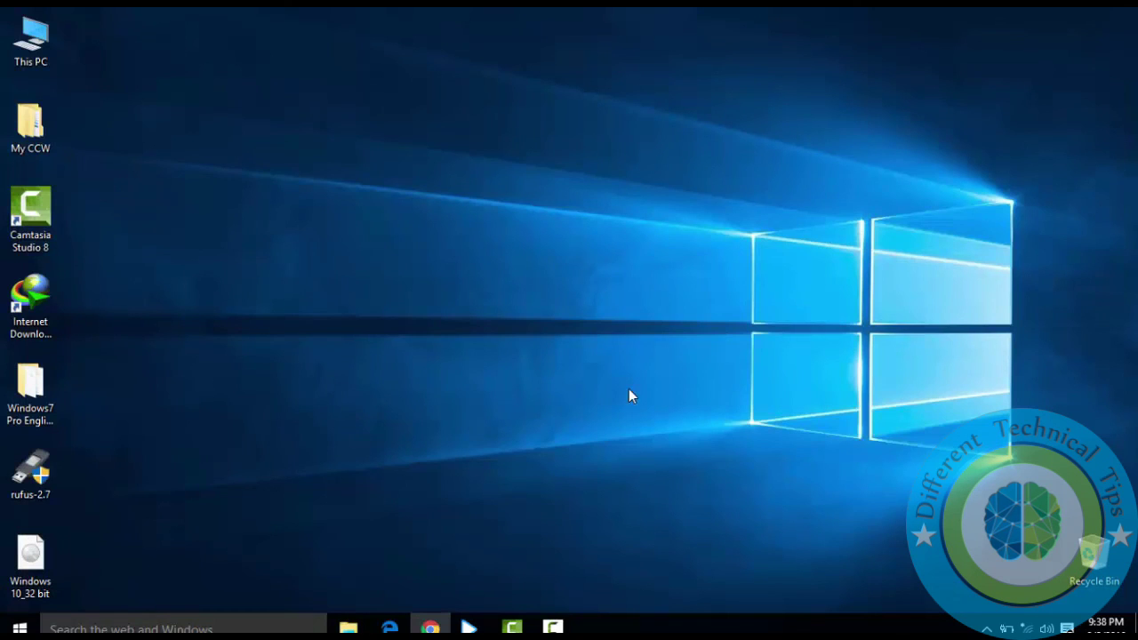